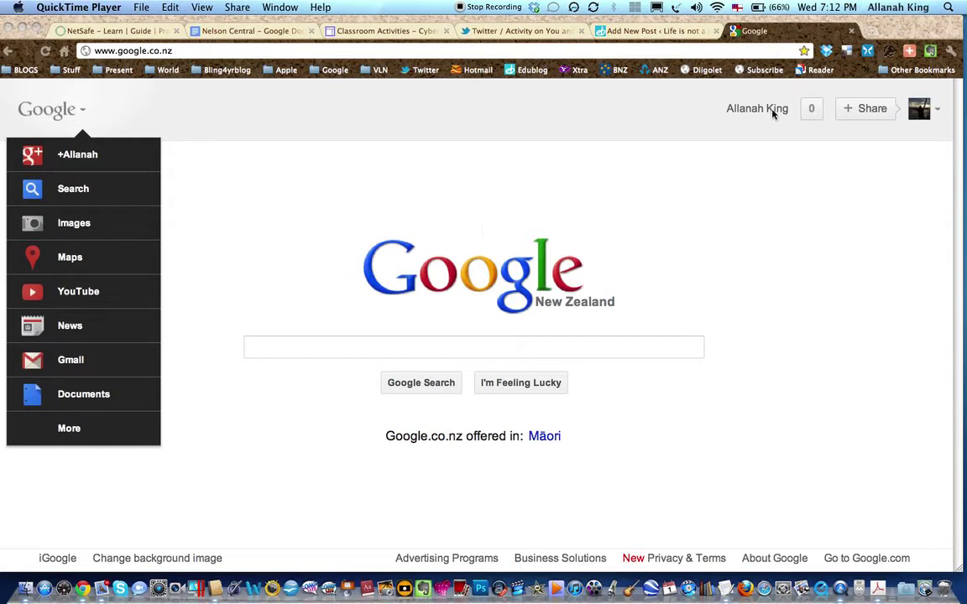
Step: Open the Google Documents list and create a new presentation
{"action": "left_click", "coordinate": [87, 399]}
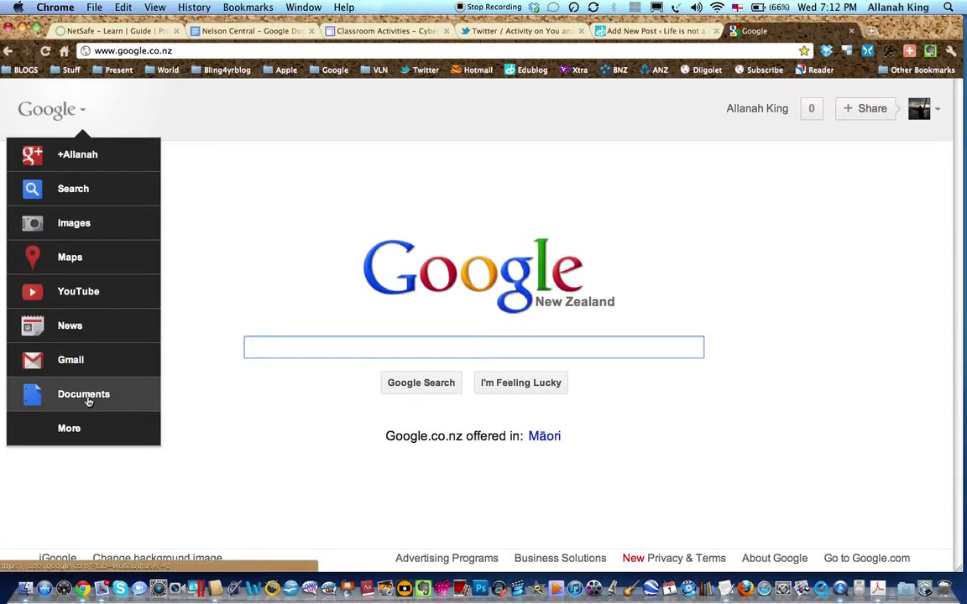
{"action": "left_click", "coordinate": [87, 395]}
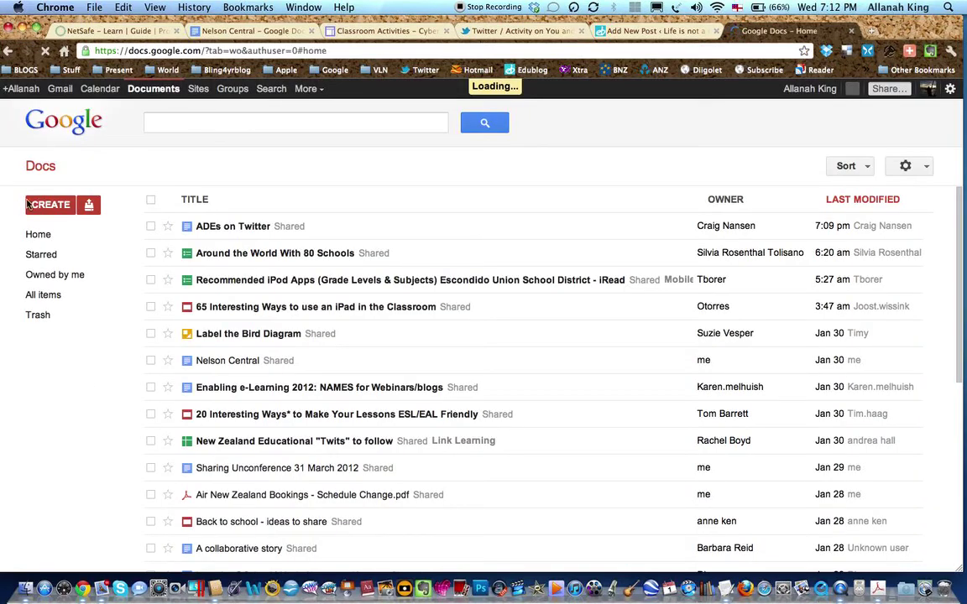
{"action": "left_click", "coordinate": [52, 209]}
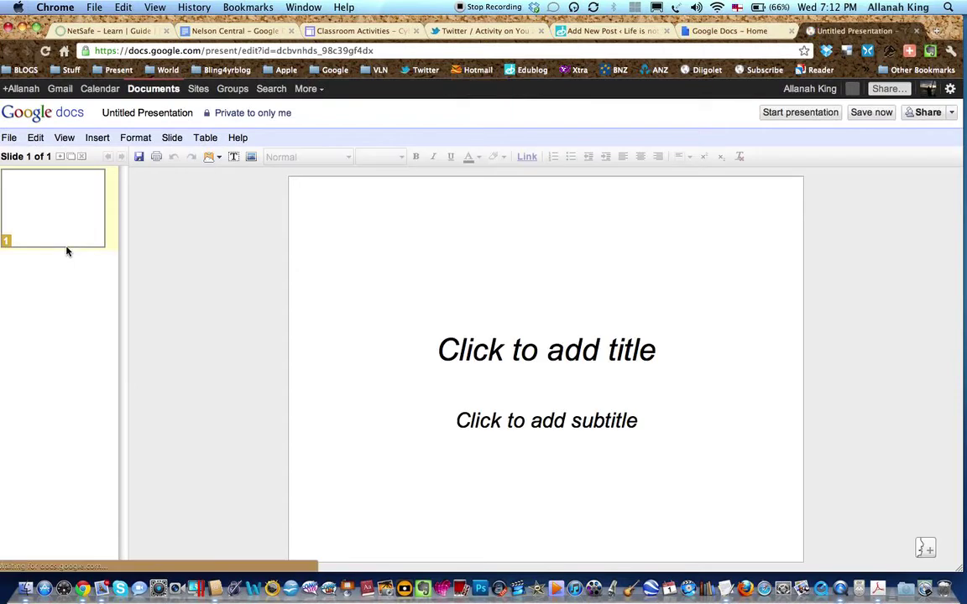
Step: Enter "Click for a title" as the title on the first slide
{"action": "left_click", "coordinate": [509, 344]}
{"action": "type", "text": "Cli"}
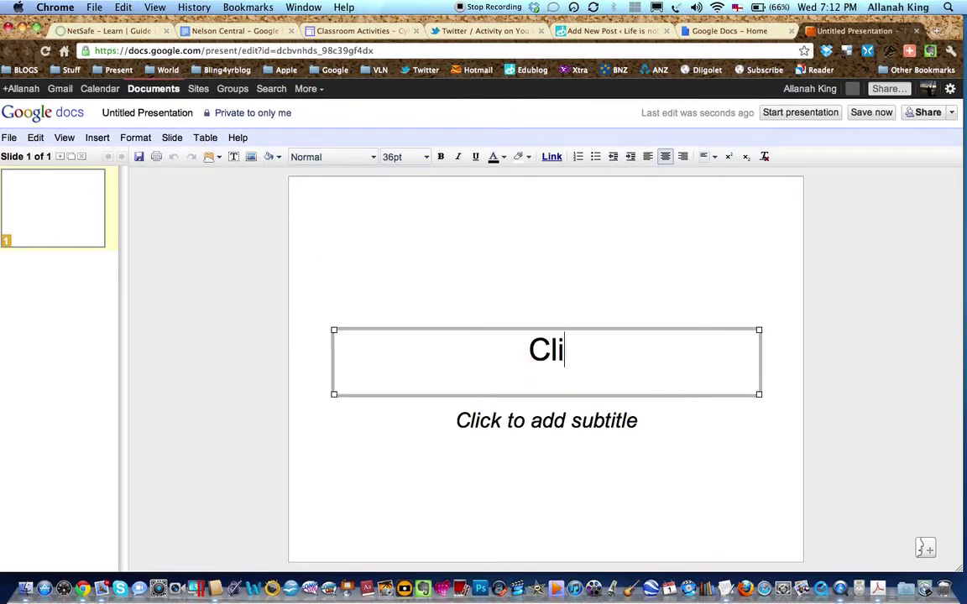
{"action": "type", "text": "ck for a "}
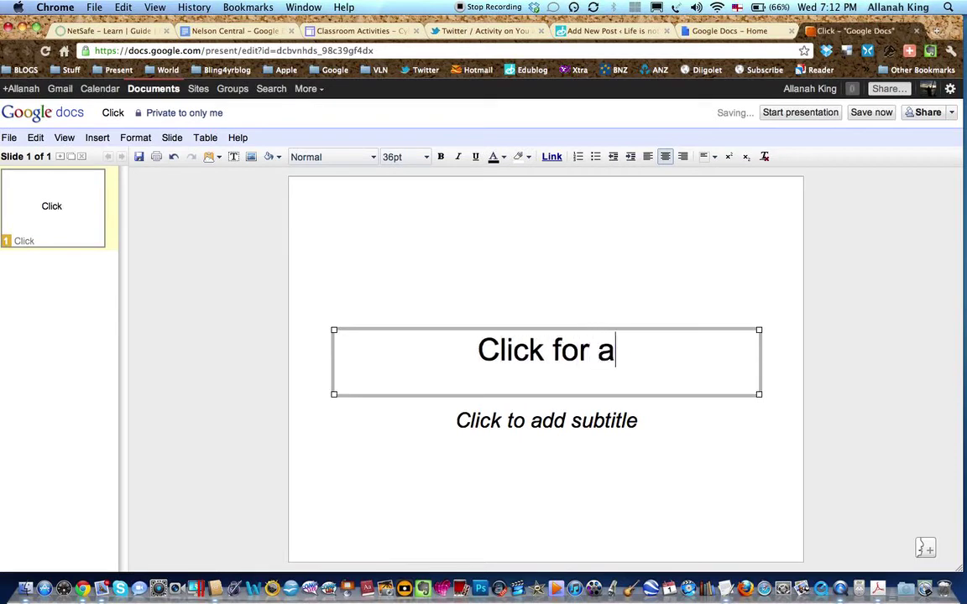
{"action": "type", "text": "title"}
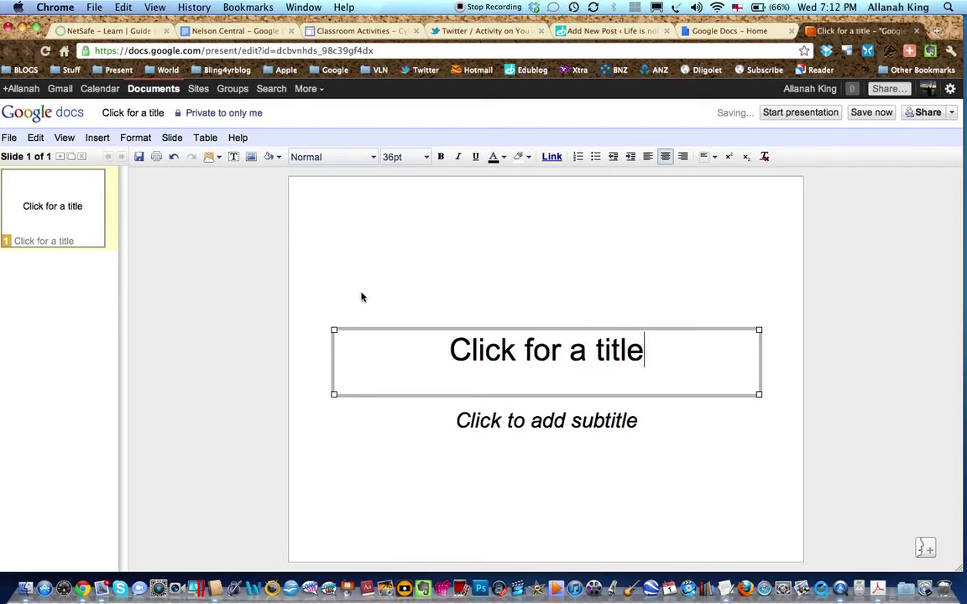
Step: Add a second slide with the Blank layout and duplicate it
{"action": "left_click", "coordinate": [97, 138]}
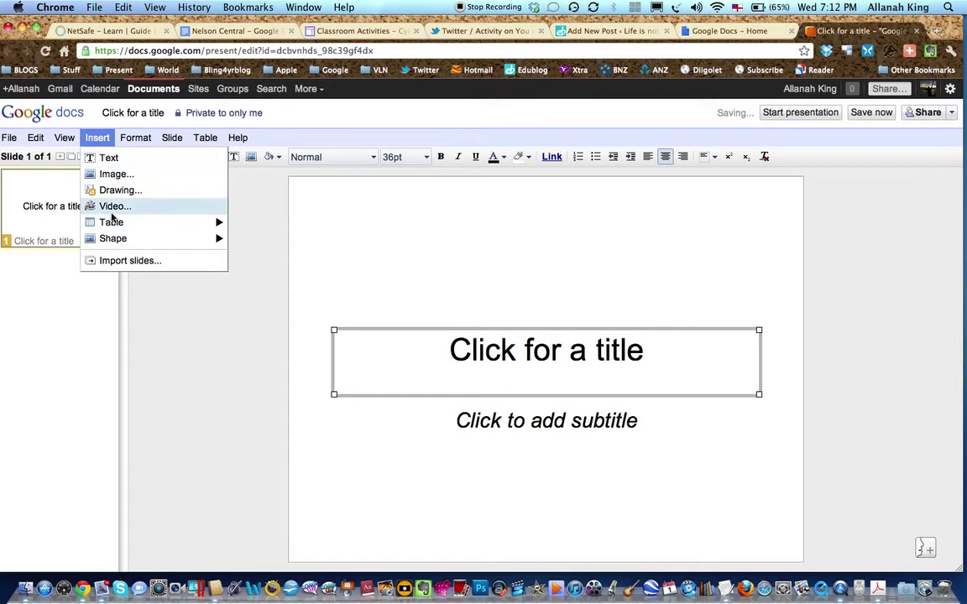
{"action": "mouse_move", "coordinate": [177, 141]}
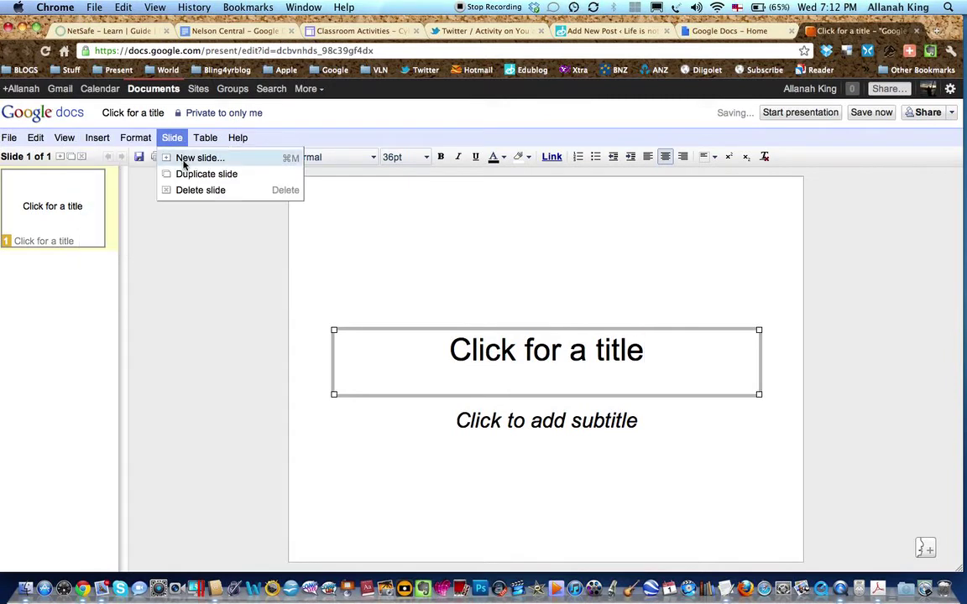
{"action": "left_click", "coordinate": [185, 162]}
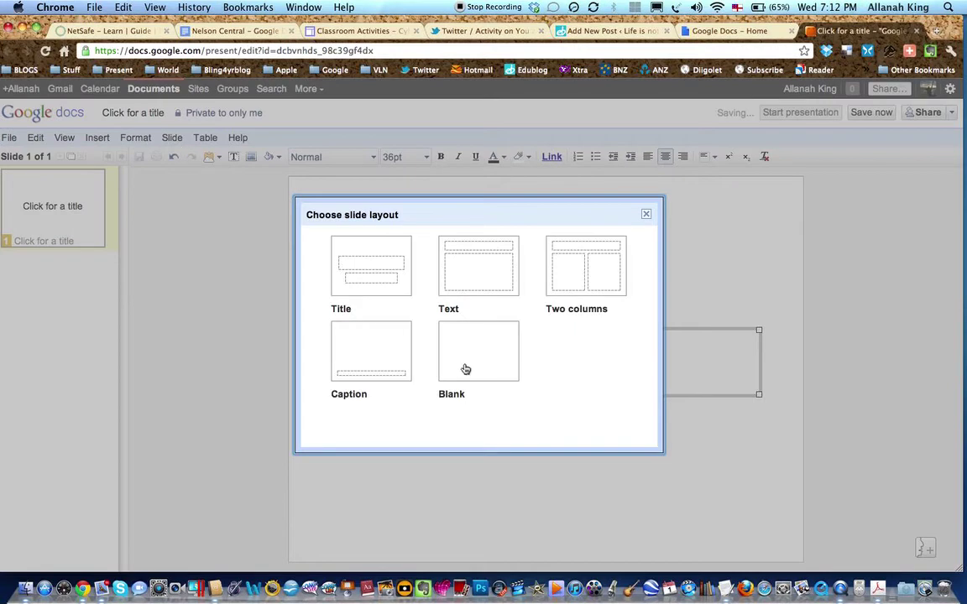
{"action": "left_click", "coordinate": [478, 369]}
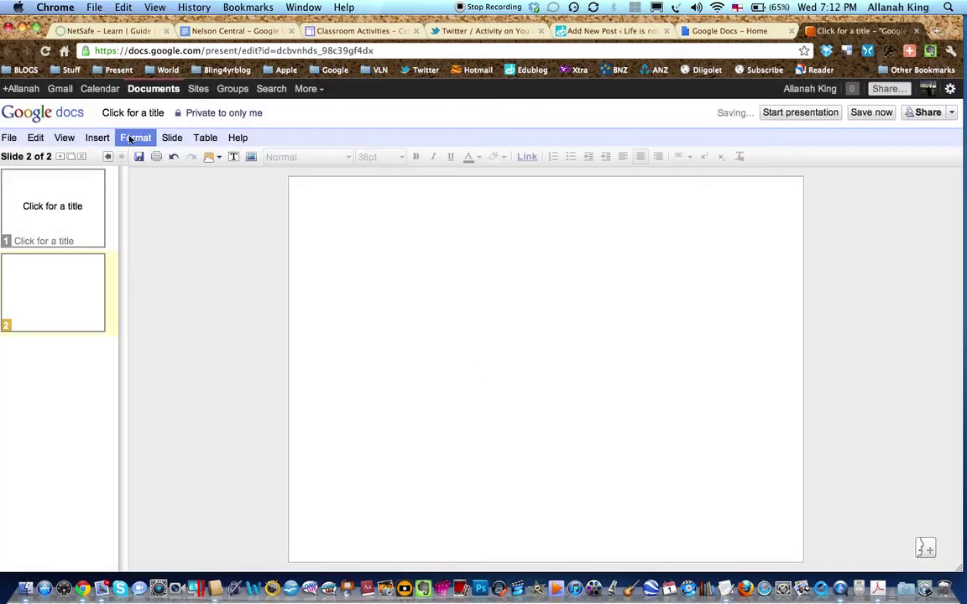
{"action": "left_click", "coordinate": [102, 140]}
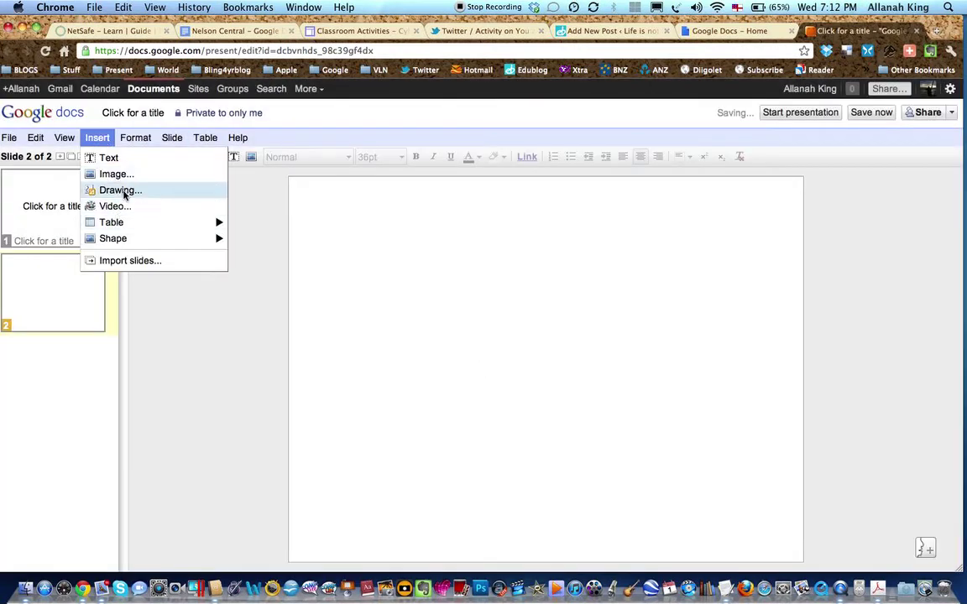
{"action": "mouse_move", "coordinate": [139, 144]}
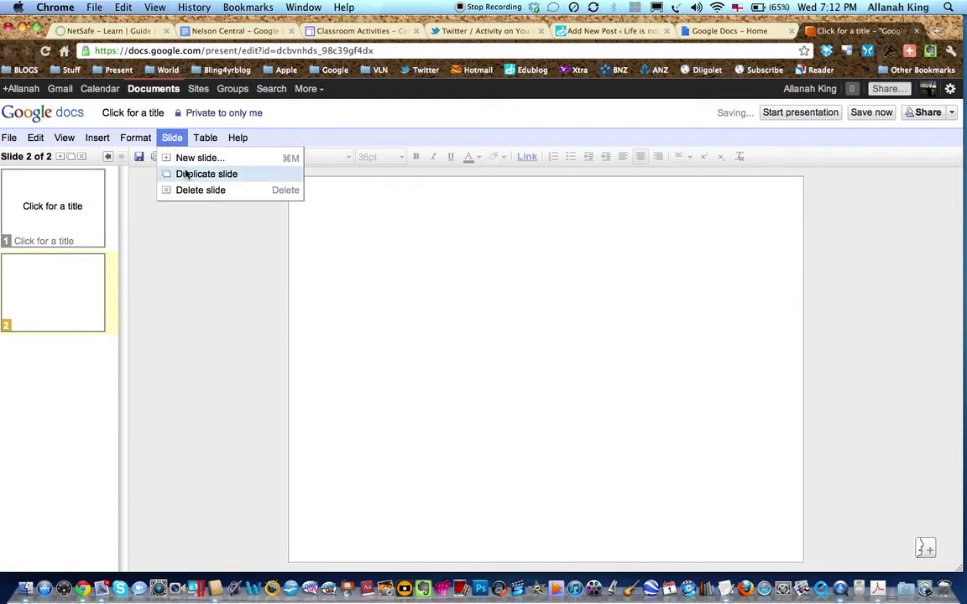
{"action": "left_click", "coordinate": [187, 175]}
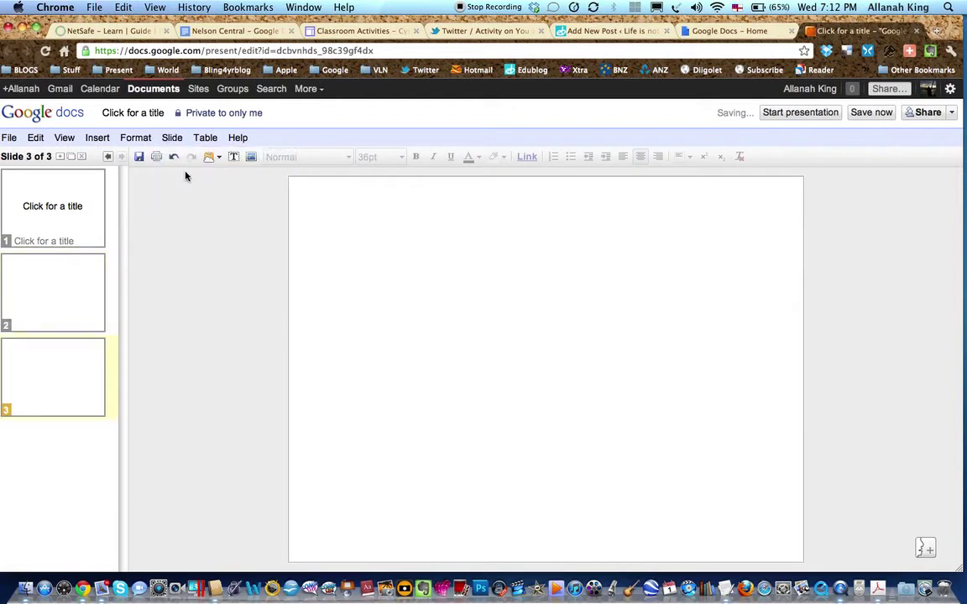
Step: Insert a text box on slide 2 and enter a person's first name in it
{"action": "left_click", "coordinate": [64, 267]}
{"action": "left_click", "coordinate": [97, 138]}
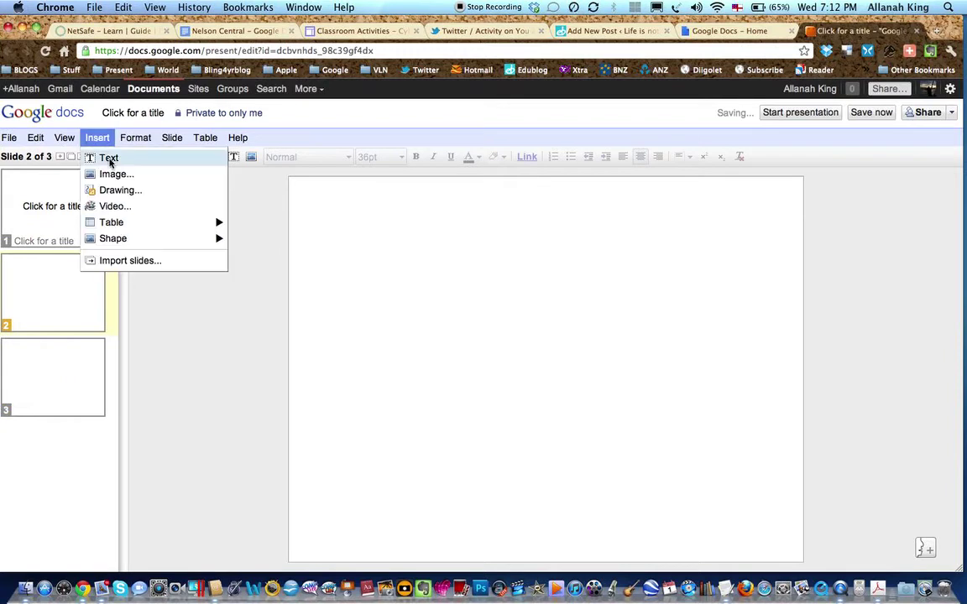
{"action": "left_click", "coordinate": [109, 159]}
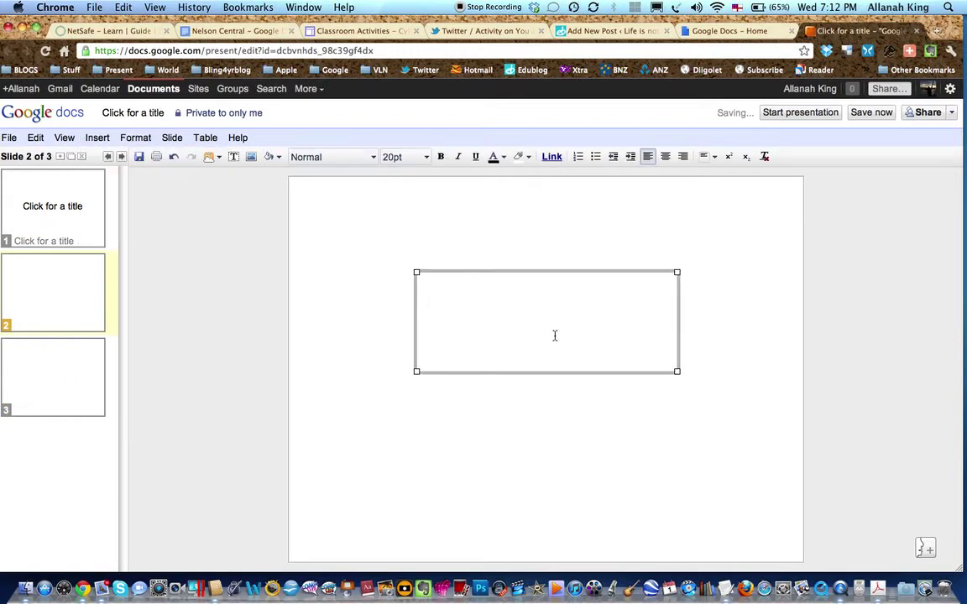
{"action": "type", "text": "Jow"}
{"action": "key", "text": "BackSpace"}
{"action": "type", "text": "e"}
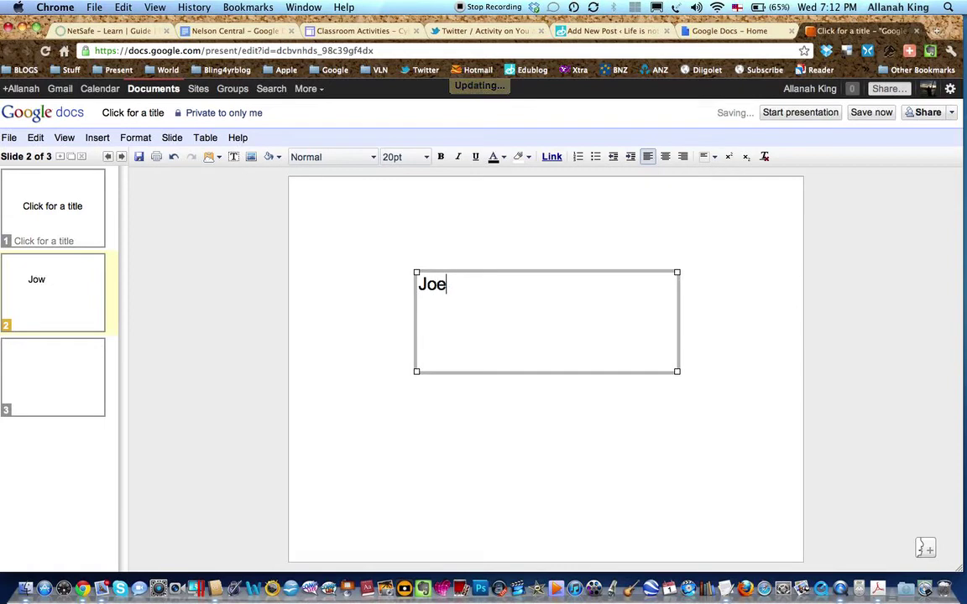
{"action": "left_click", "coordinate": [711, 435]}
Step: Insert a text box on slide 3 and enter a different person's first name in it
{"action": "left_click", "coordinate": [54, 386]}
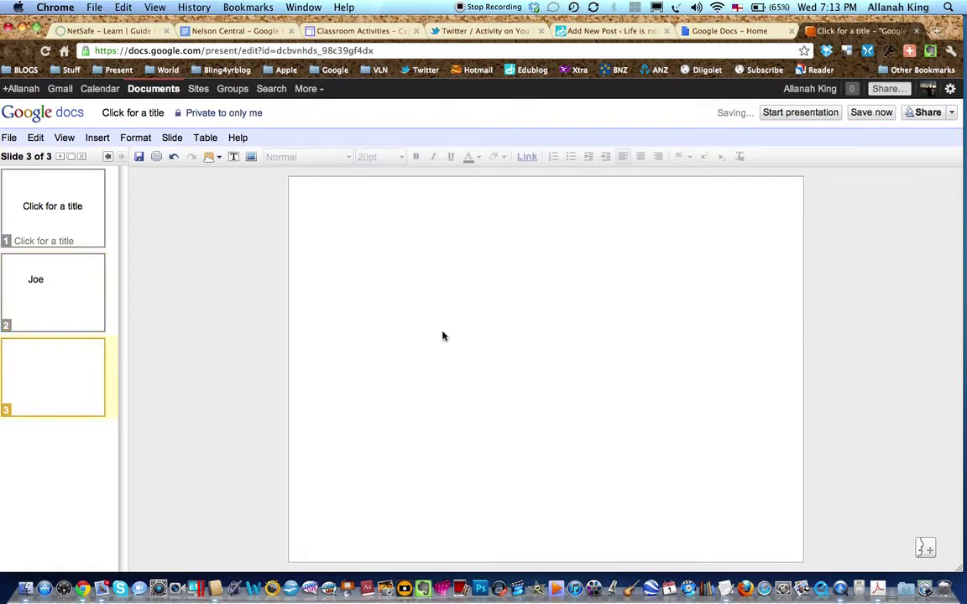
{"action": "left_click", "coordinate": [105, 137]}
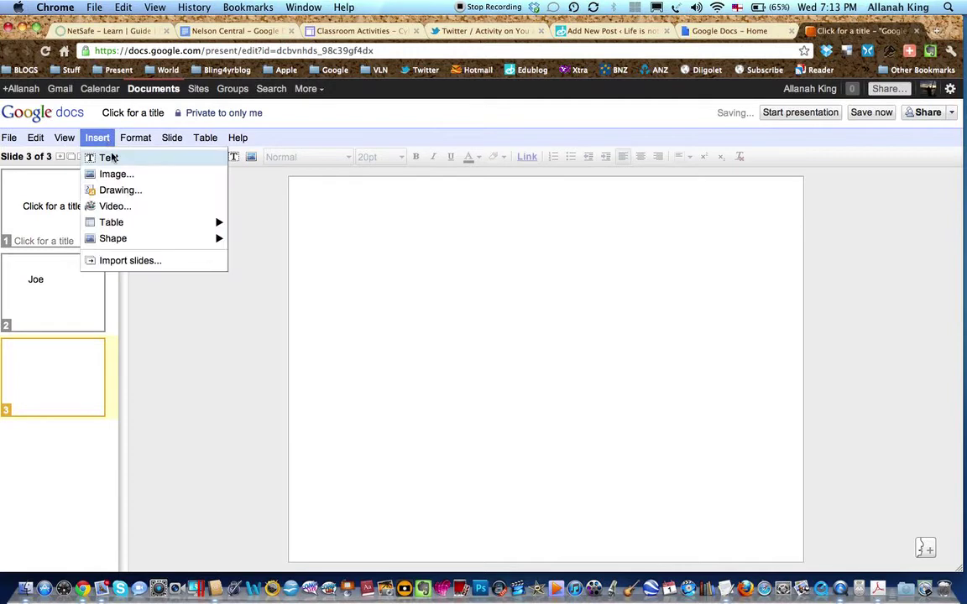
{"action": "left_click", "coordinate": [102, 158]}
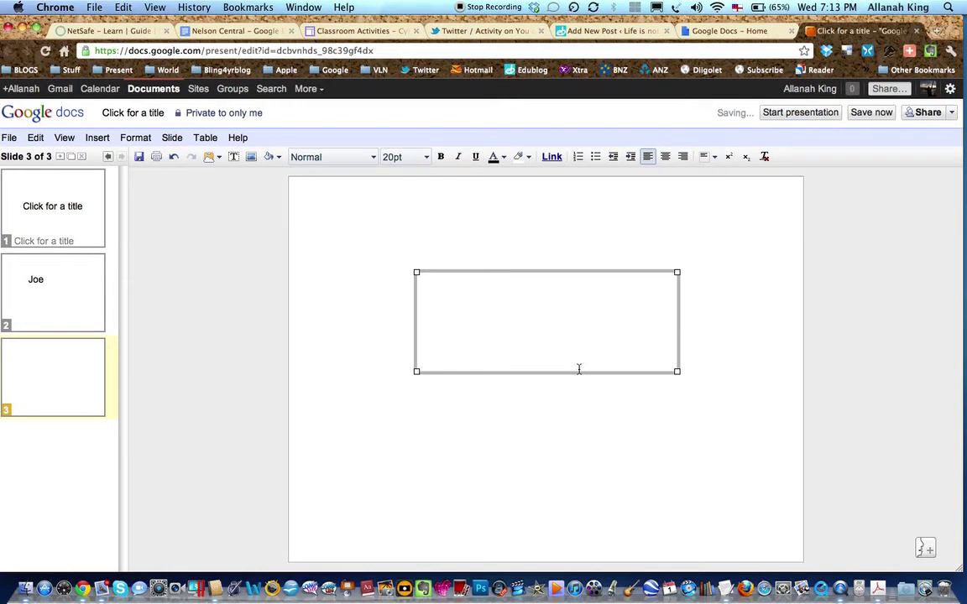
{"action": "type", "text": "Jean"}
{"action": "left_click", "coordinate": [633, 472]}
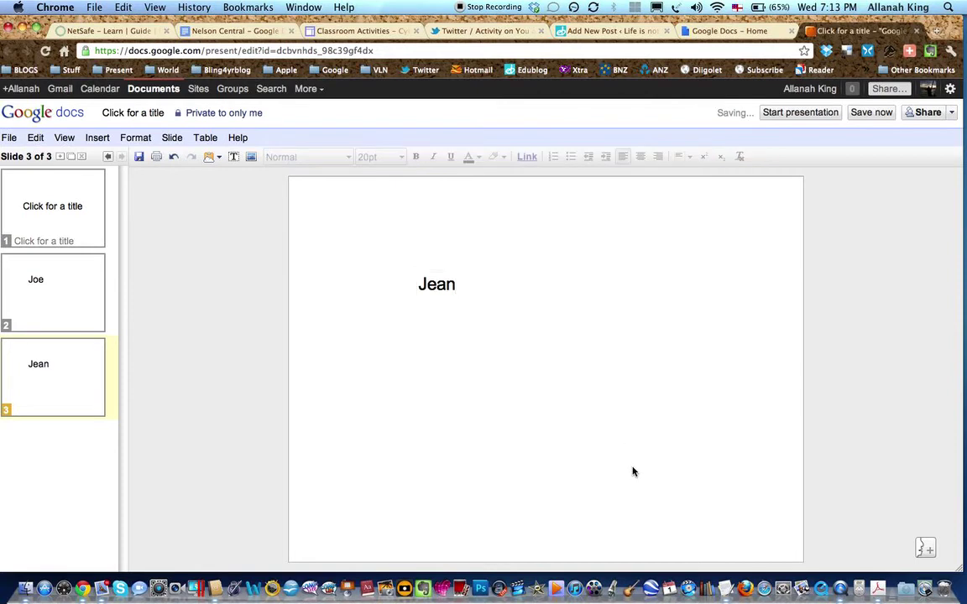
Step: Share the presentation with Anyone with the link, allow anyone to edit without sign-in, and copy the sharing link
{"action": "left_click", "coordinate": [927, 113]}
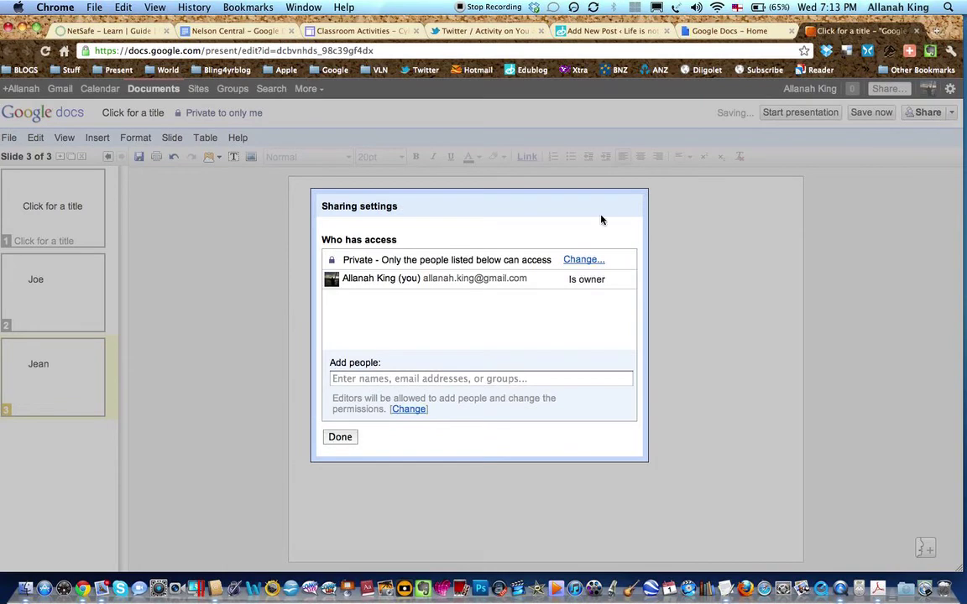
{"action": "left_click", "coordinate": [584, 261]}
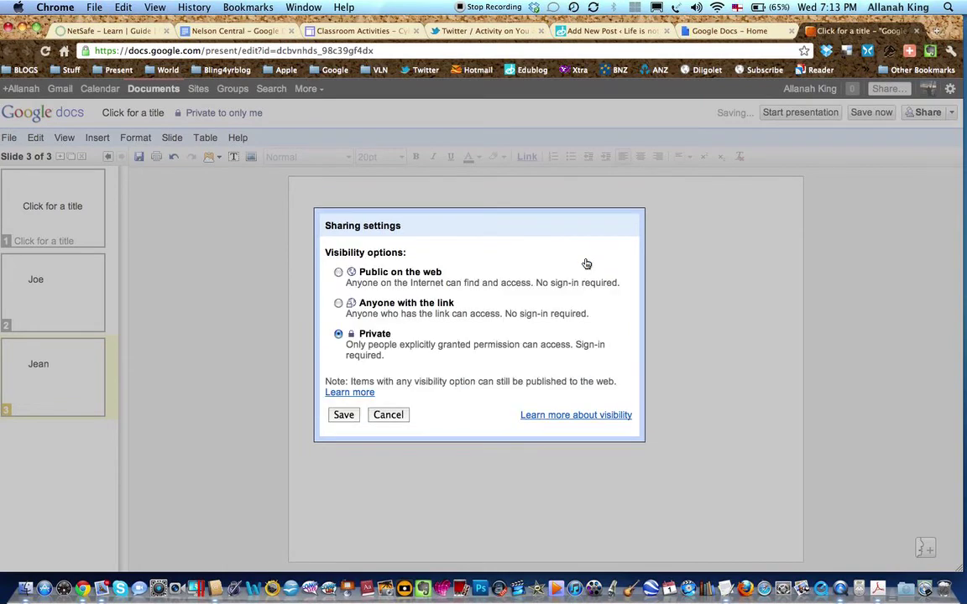
{"action": "left_click", "coordinate": [338, 303]}
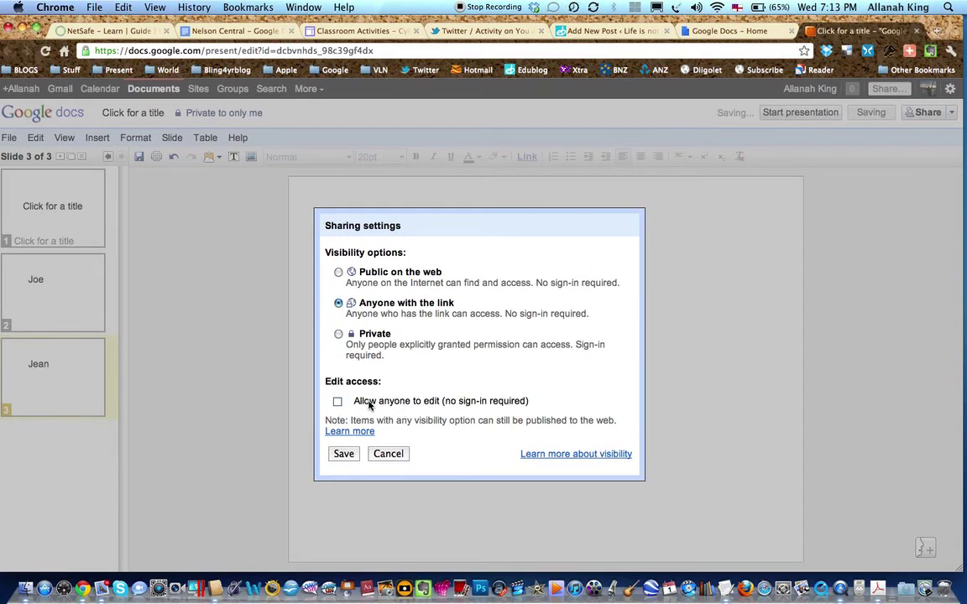
{"action": "left_click", "coordinate": [338, 402]}
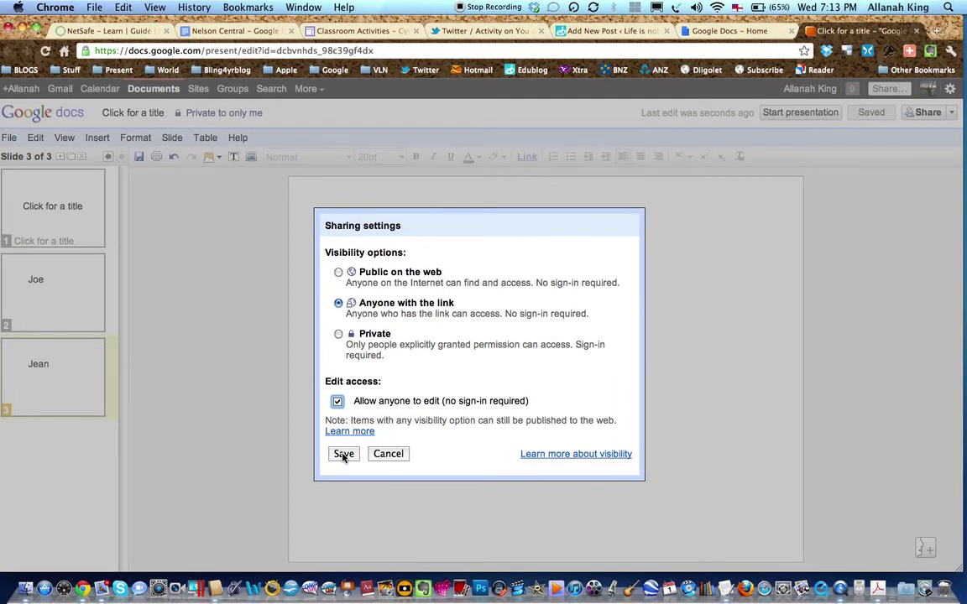
{"action": "left_click", "coordinate": [341, 454]}
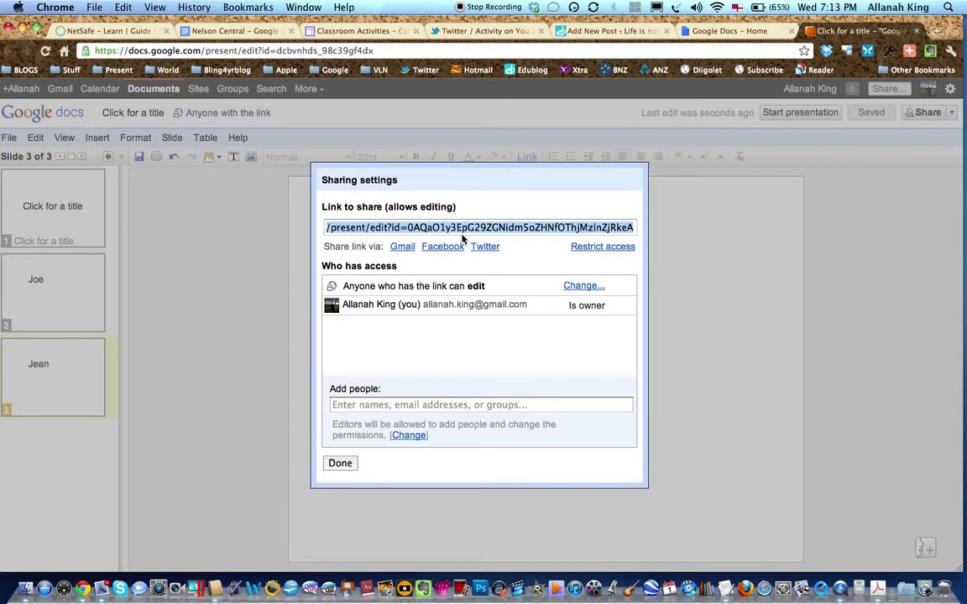
{"action": "key", "text": "super+c"}
{"action": "left_click", "coordinate": [339, 463]}
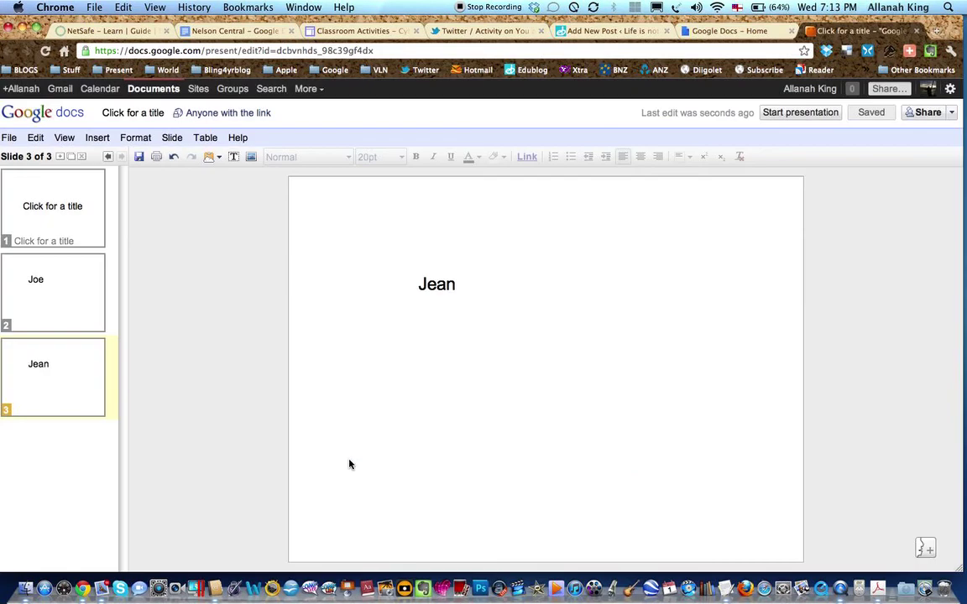
Step: Open Moturoa's Blog in a new browser tab and go from it to the Blogger dashboard
{"action": "left_click", "coordinate": [32, 94]}
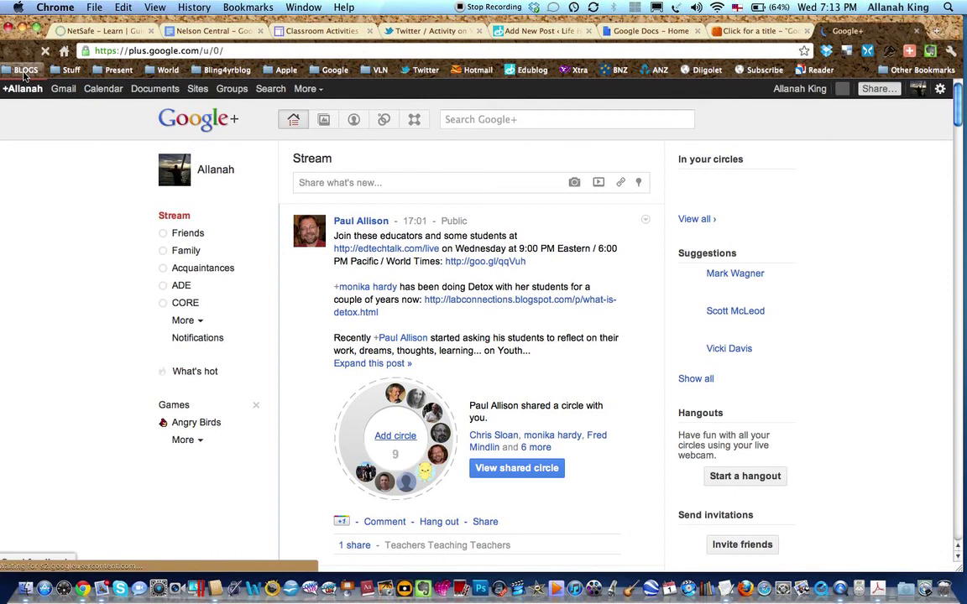
{"action": "left_click", "coordinate": [20, 69]}
{"action": "left_click", "coordinate": [32, 136]}
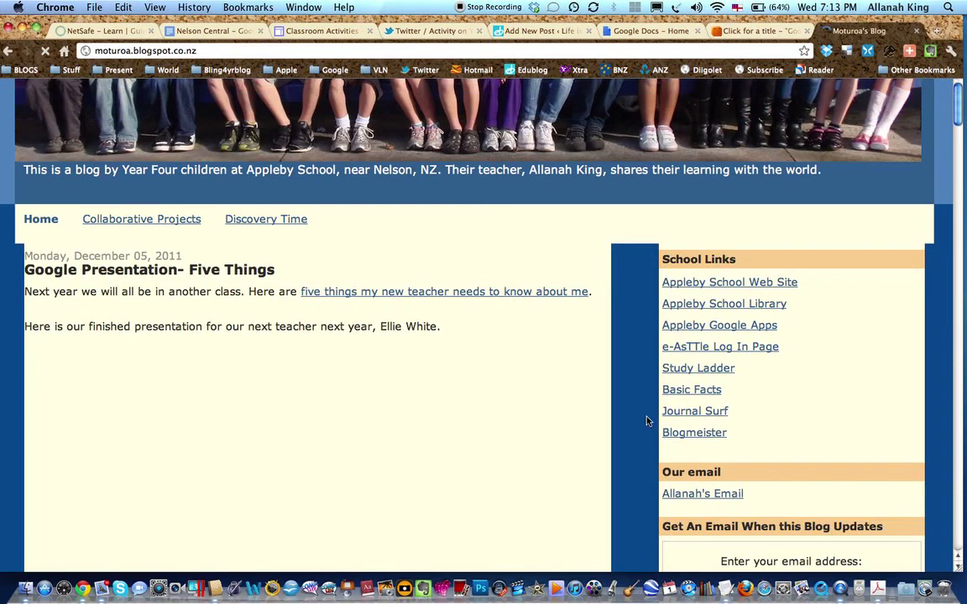
{"action": "scroll", "coordinate": [754, 400], "scroll_direction": "down", "scroll_amount": 5}
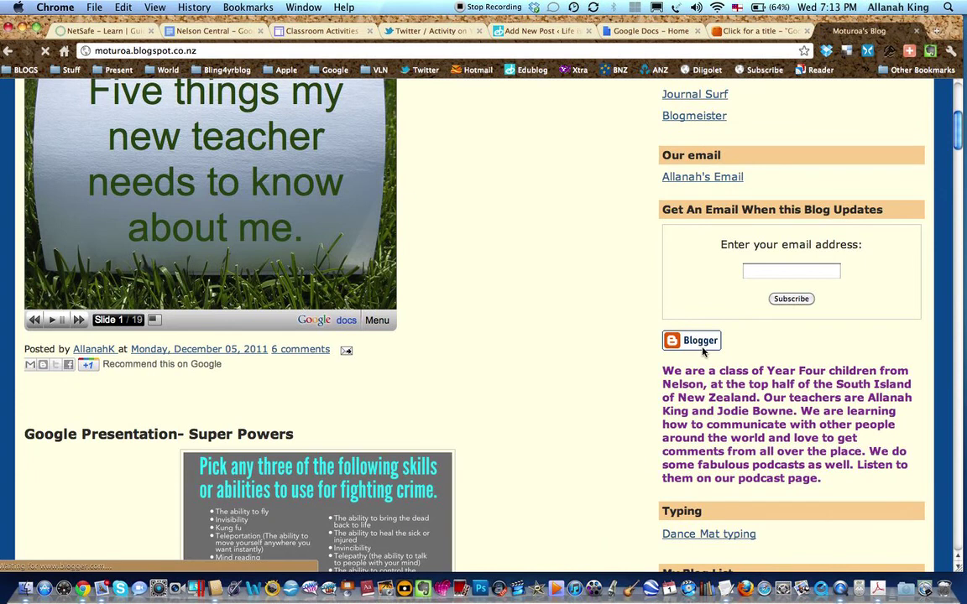
{"action": "left_click", "coordinate": [693, 340]}
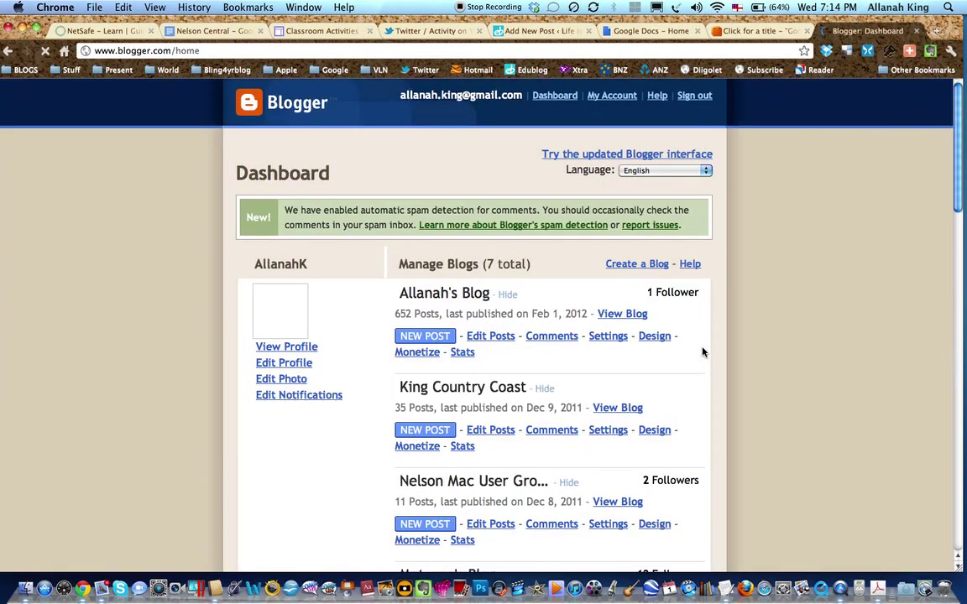
Step: Start a new post on Moturoa's Blog and paste the presentation's sharing link into its body
{"action": "scroll", "coordinate": [426, 438], "scroll_direction": "down", "scroll_amount": 5}
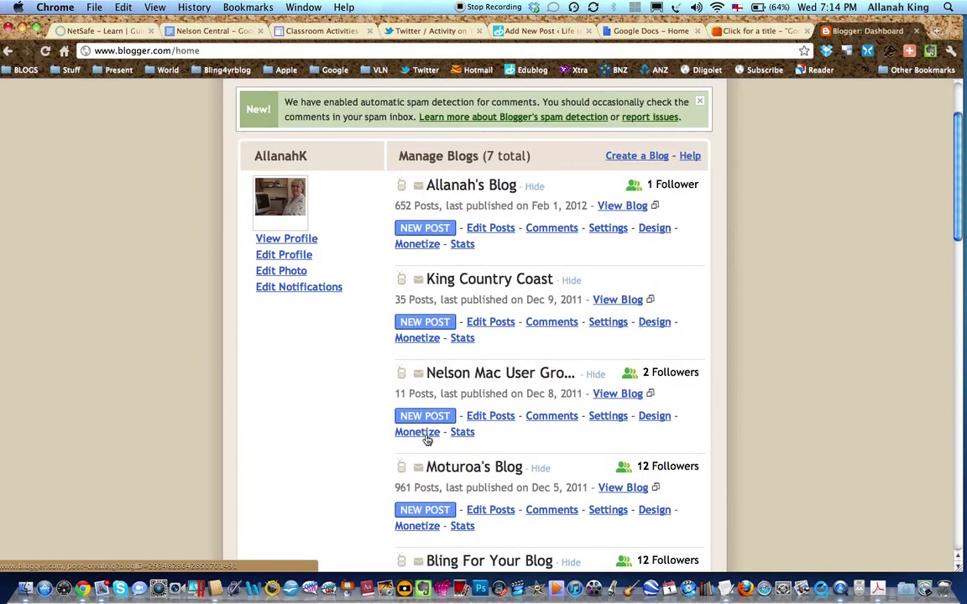
{"action": "left_click", "coordinate": [437, 424]}
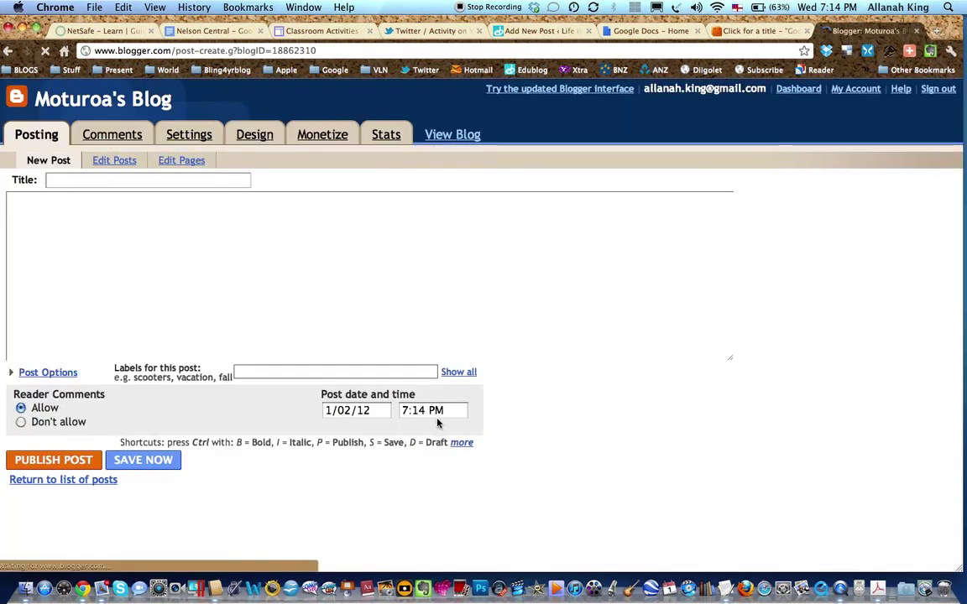
{"action": "key", "text": "super+v"}
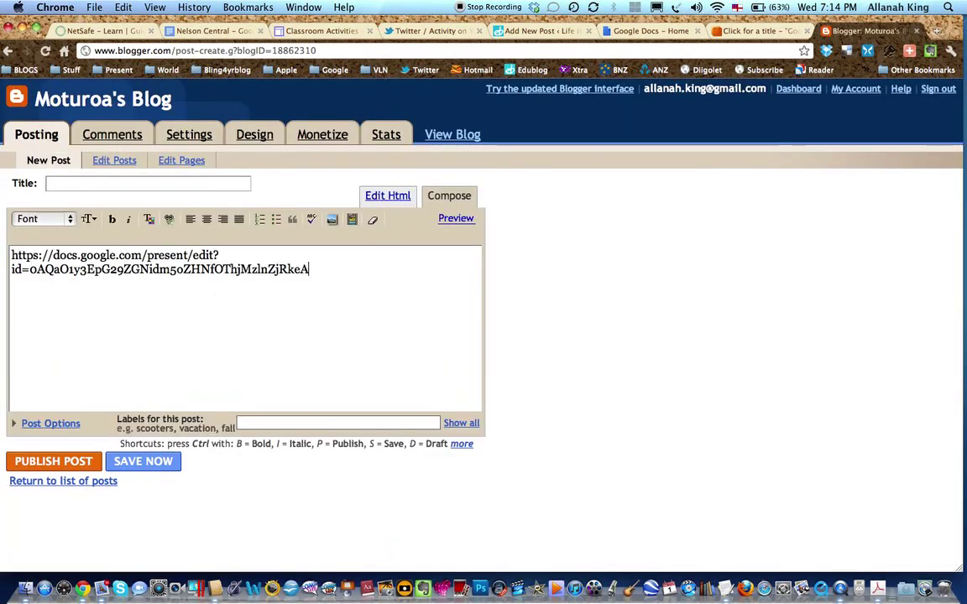
Step: Turn the pasted address in the post body into a hyperlink to the shared presentation, and title the post "Trial"
{"action": "left_click_drag", "start_coordinate": [327, 287], "coordinate": [3, 253]}
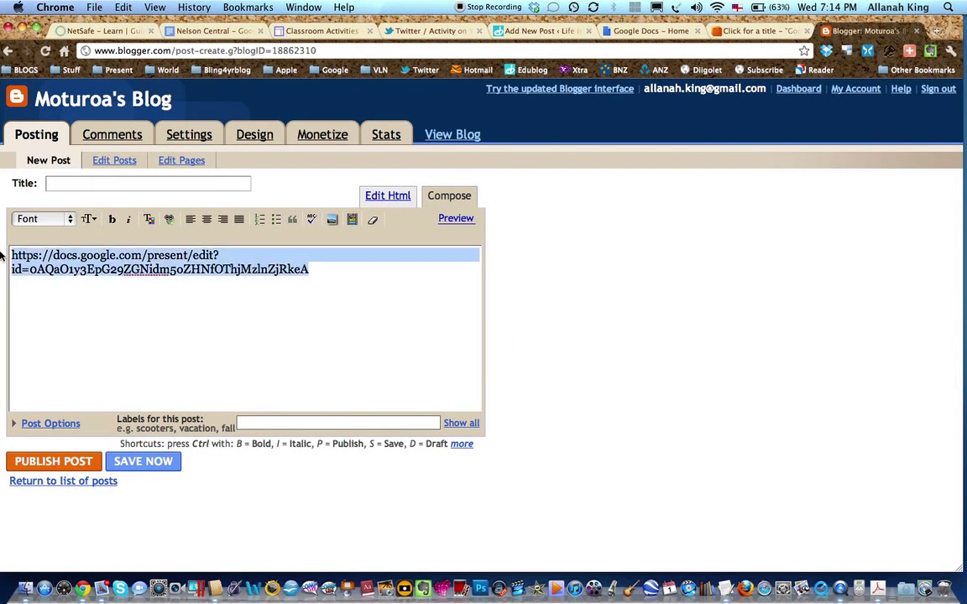
{"action": "left_click", "coordinate": [168, 220]}
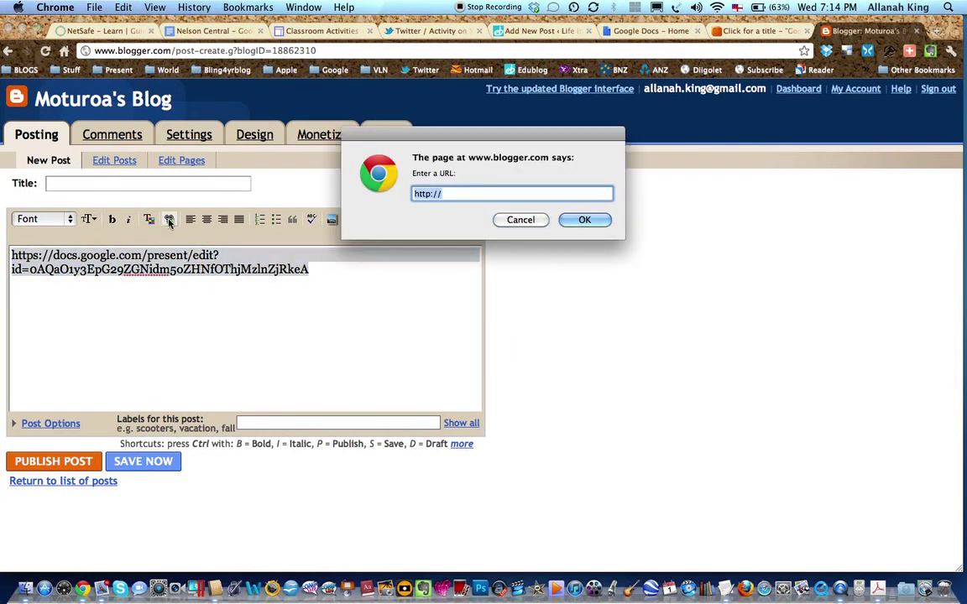
{"action": "key", "text": "super+v"}
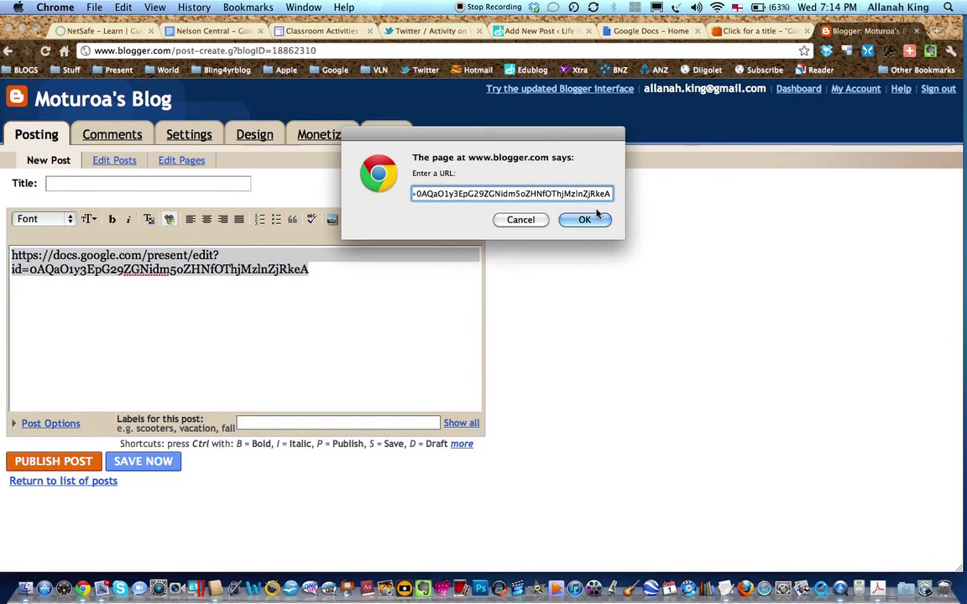
{"action": "left_click", "coordinate": [564, 220]}
{"action": "left_click", "coordinate": [183, 185]}
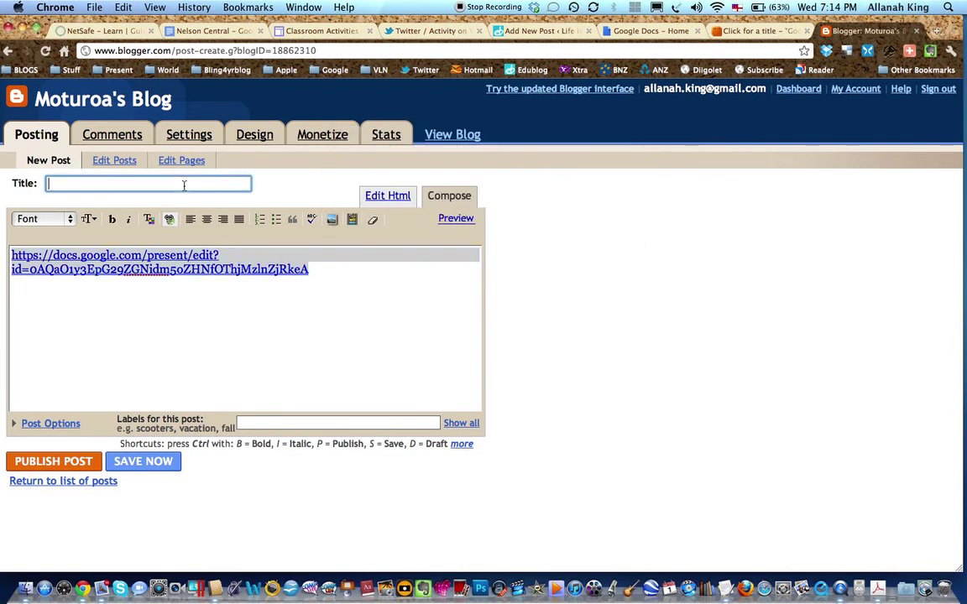
{"action": "type", "text": "Trial"}
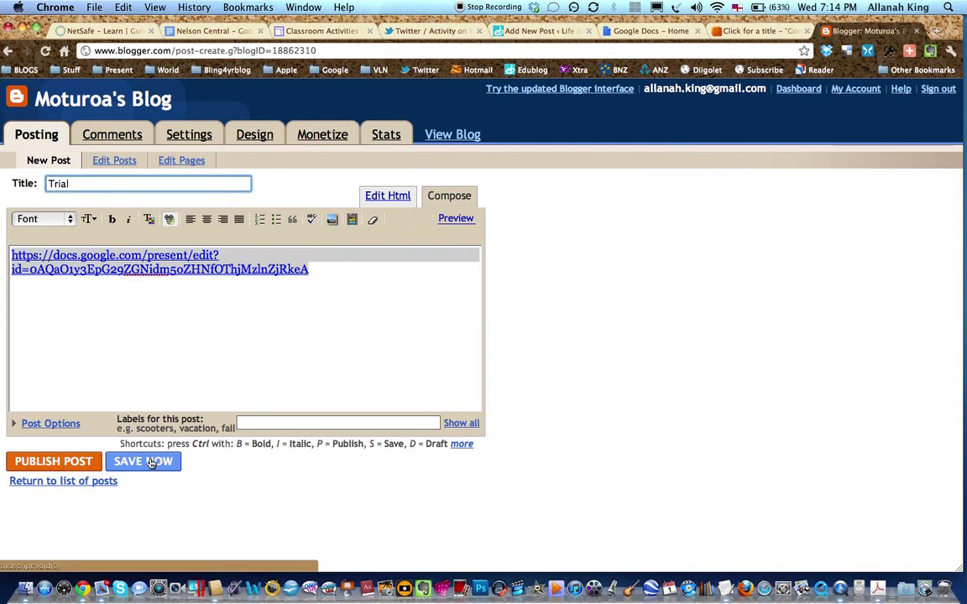
Step: Switch to the Google Docs presentation, publish it to the web, and copy its embed code at the small player size
{"action": "left_click", "coordinate": [758, 30]}
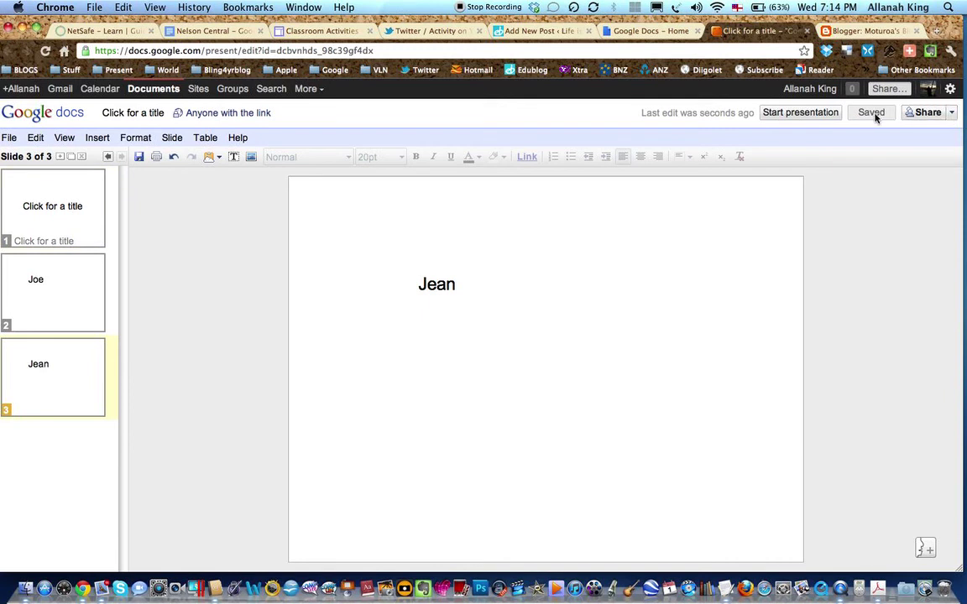
{"action": "left_click", "coordinate": [951, 113]}
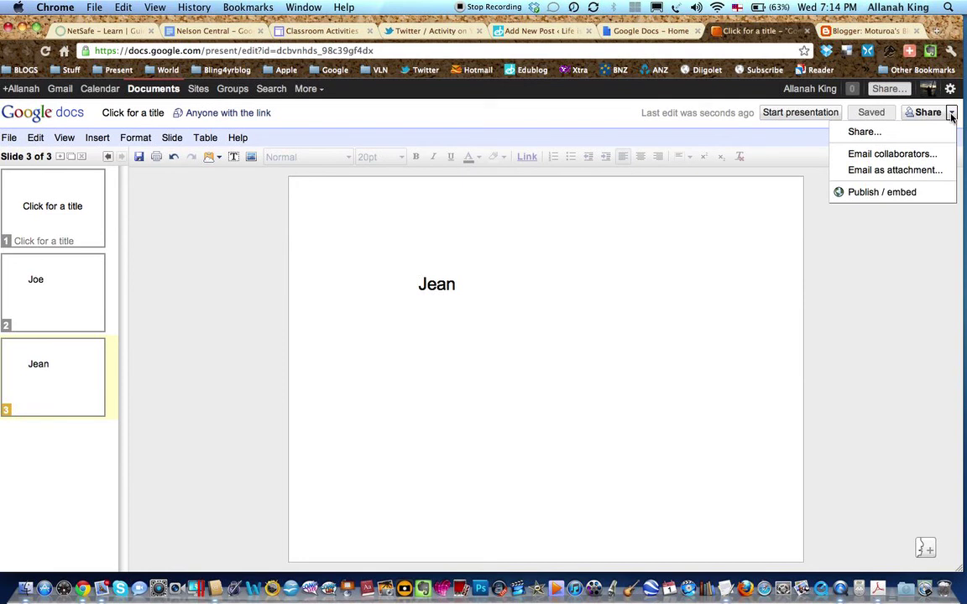
{"action": "left_click", "coordinate": [859, 193]}
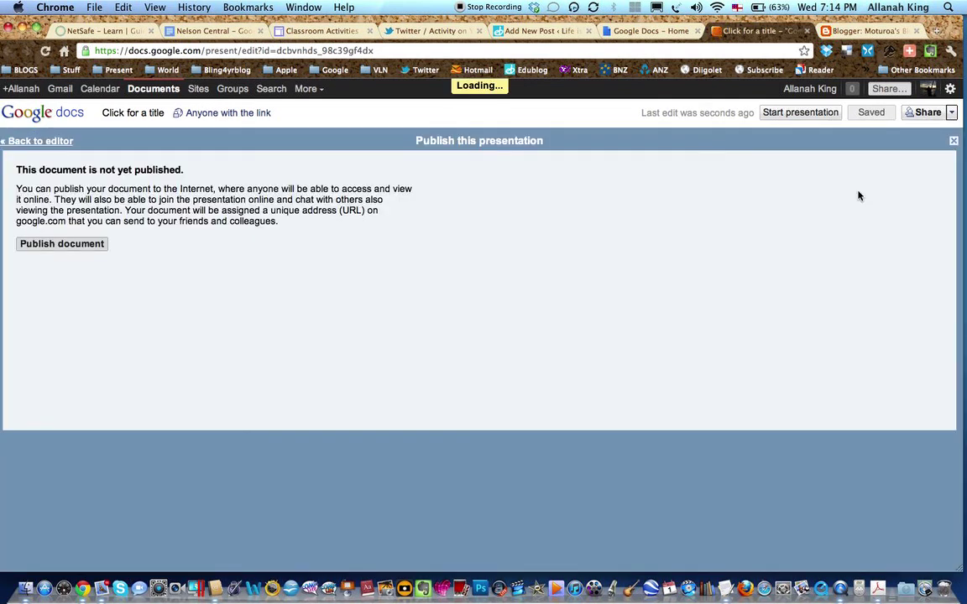
{"action": "left_click", "coordinate": [71, 245]}
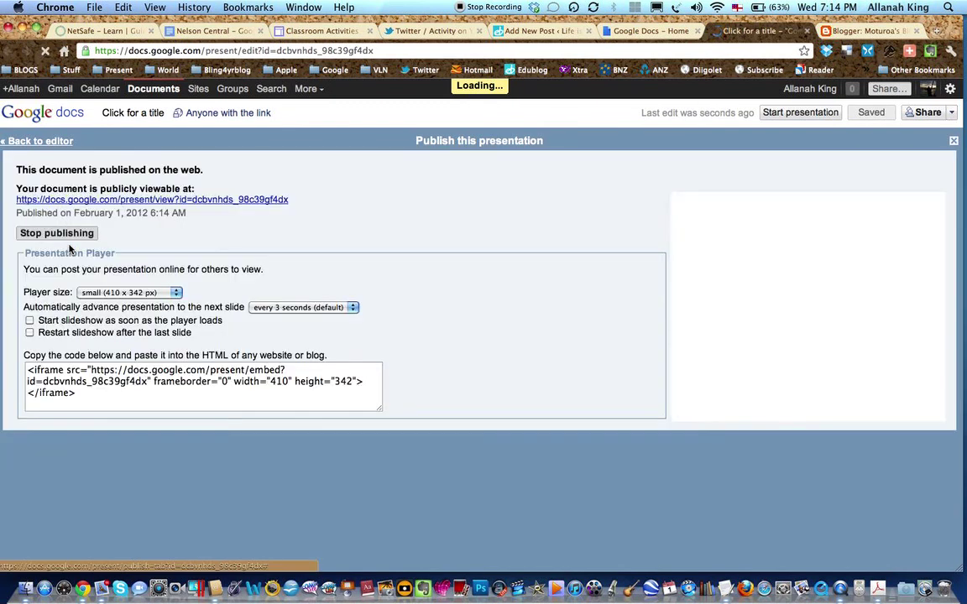
{"action": "left_click_drag", "start_coordinate": [115, 411], "coordinate": [11, 359]}
{"action": "key", "text": "super+c"}
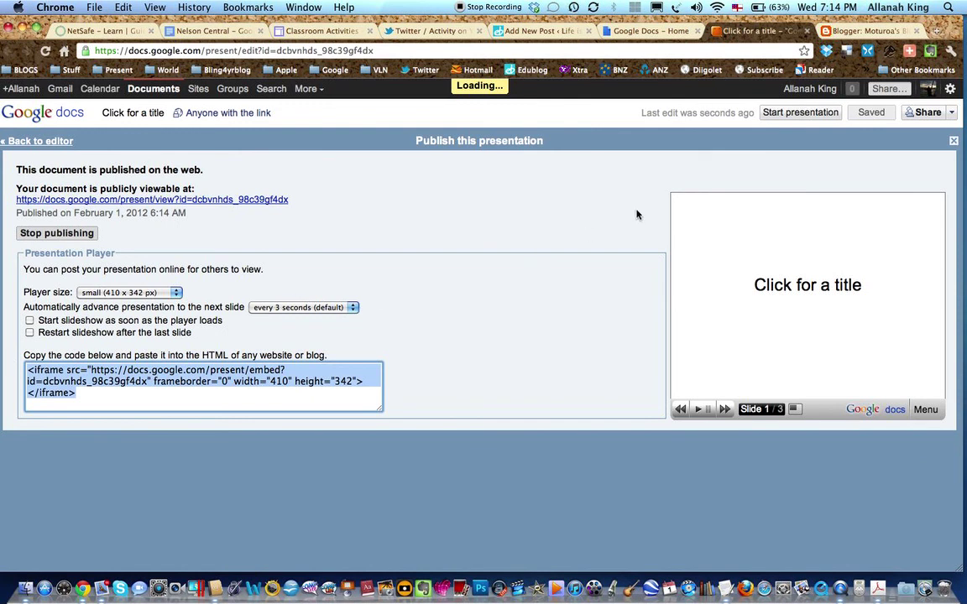
Step: Return to the Blogger post, delete the link from its body, and paste the presentation's embed code as HTML
{"action": "left_click", "coordinate": [864, 34]}
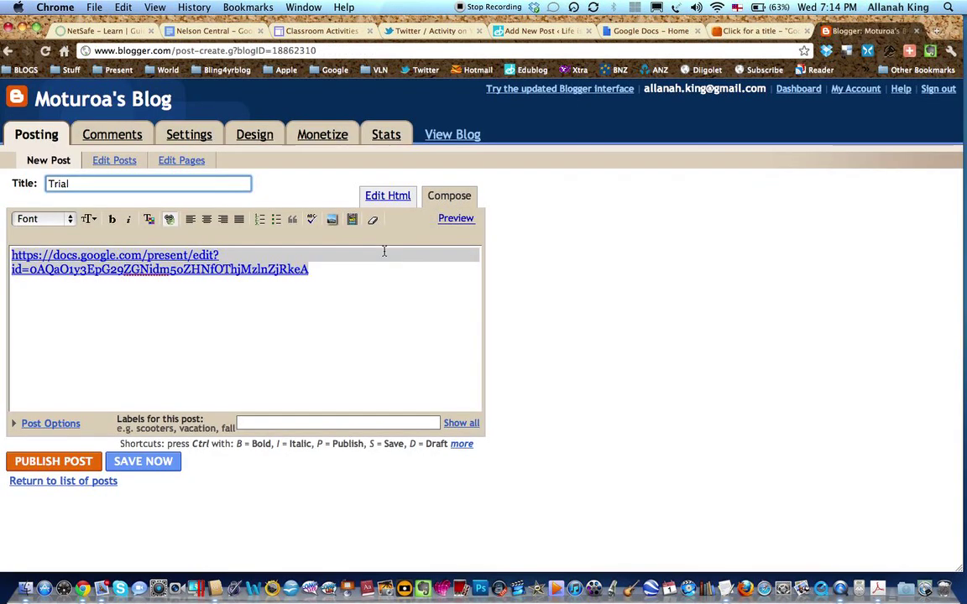
{"action": "left_click_drag", "start_coordinate": [332, 296], "coordinate": [2, 243]}
{"action": "key", "text": "BackSpace"}
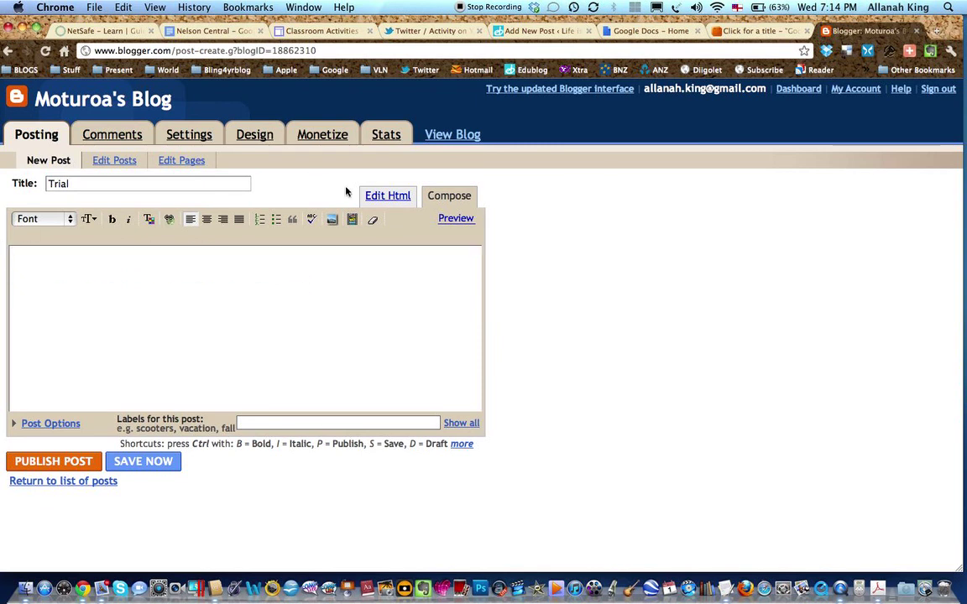
{"action": "left_click", "coordinate": [380, 198]}
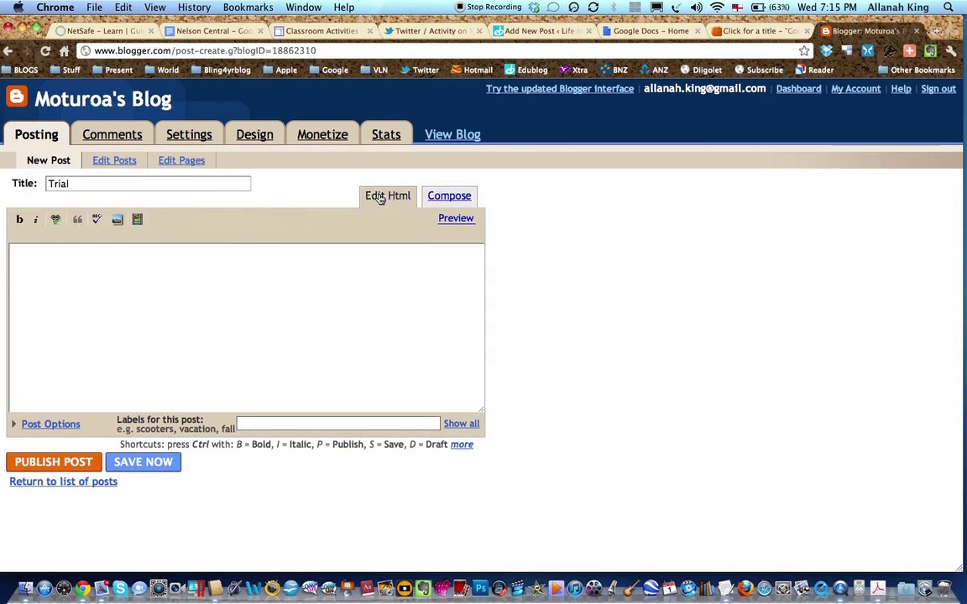
{"action": "left_click", "coordinate": [80, 256]}
{"action": "key", "text": "super+v"}
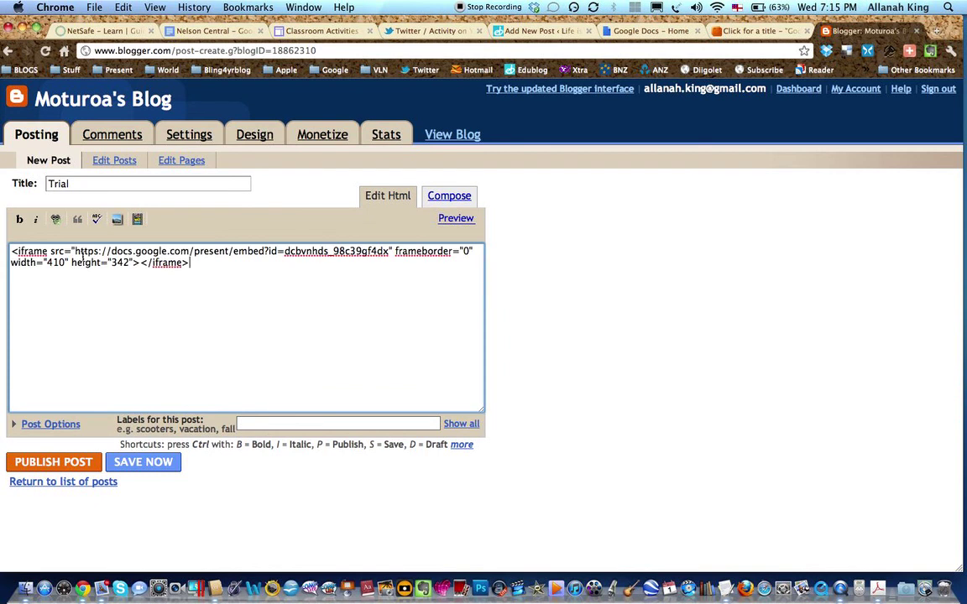